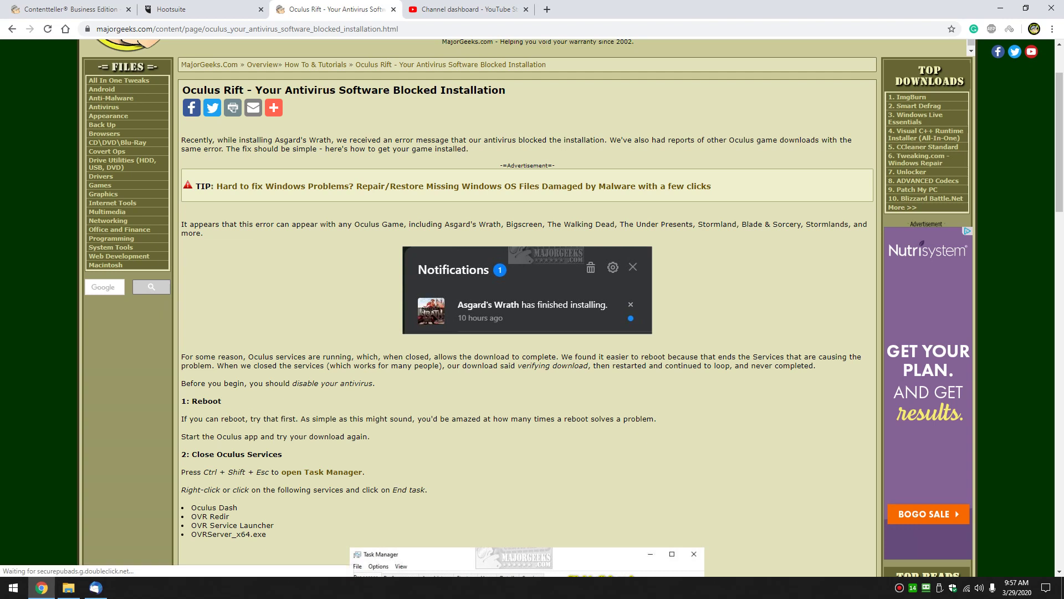
Turn off Real-time and Cloud-delivered protection in Windows Security's Virus & threat settings, then close it
scroll(526, 308, "down", 1)
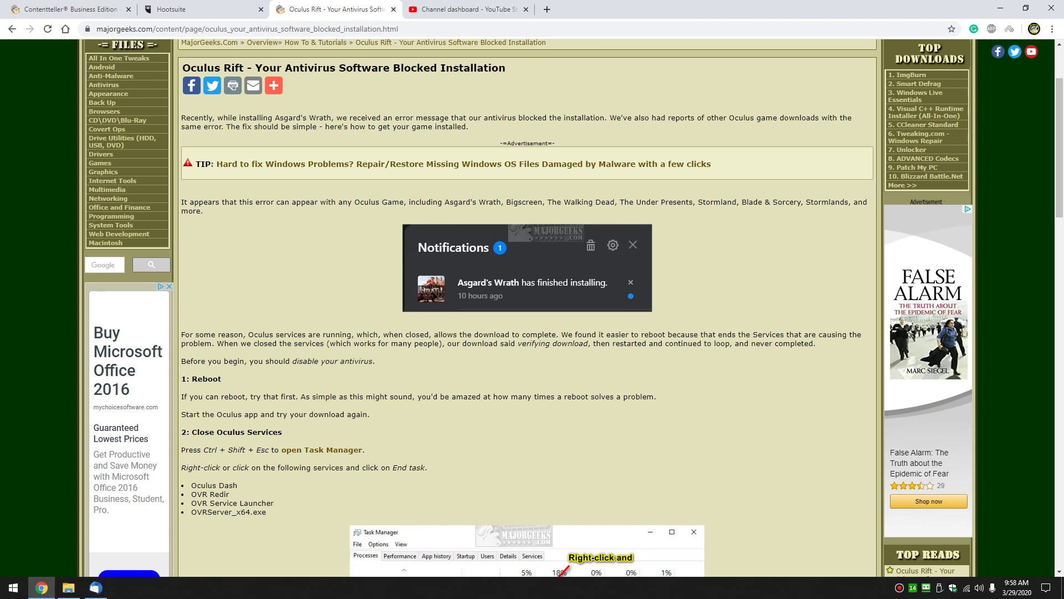
right_click(953, 588)
key("Escape")
left_click(953, 588)
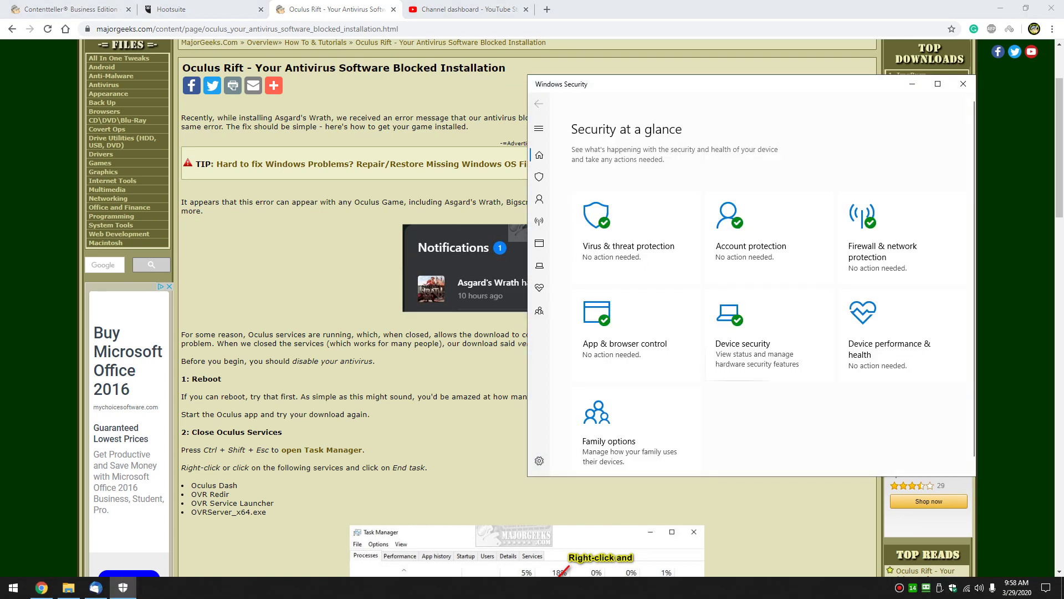
left_click(628, 239)
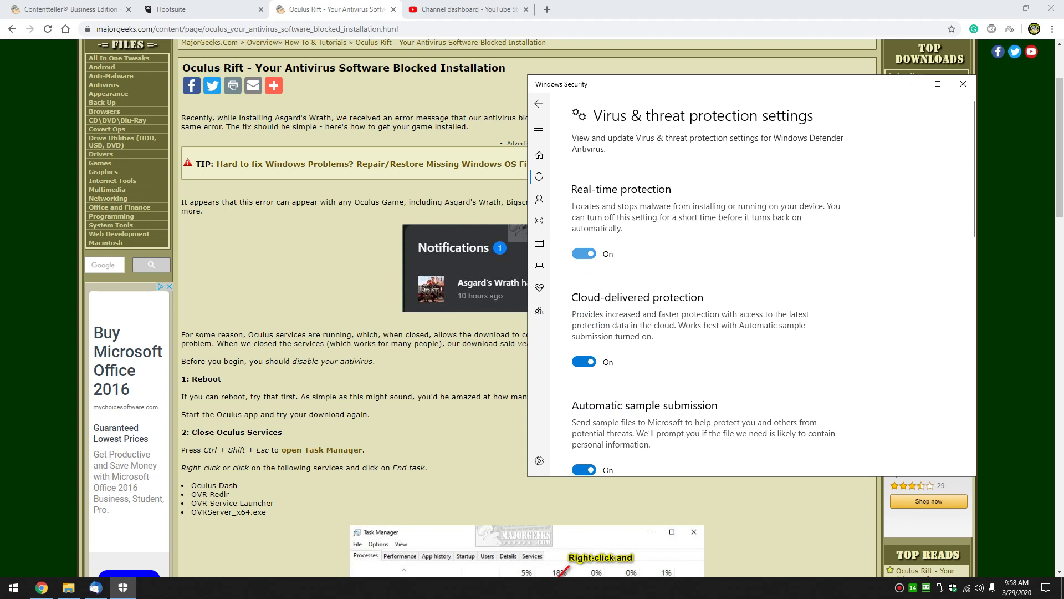
left_click(583, 253)
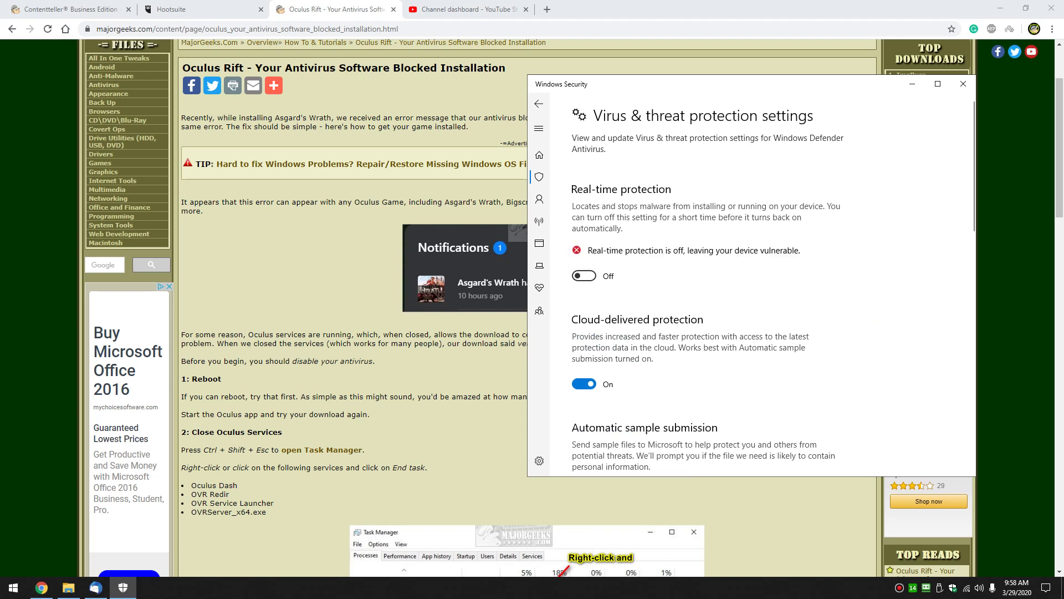
left_click(584, 384)
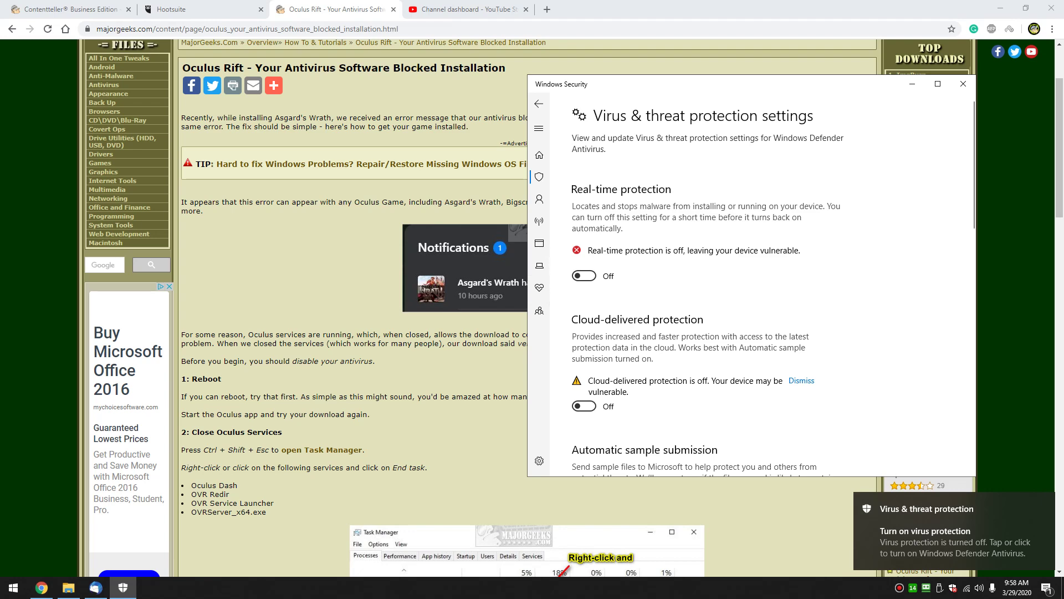
left_click(963, 84)
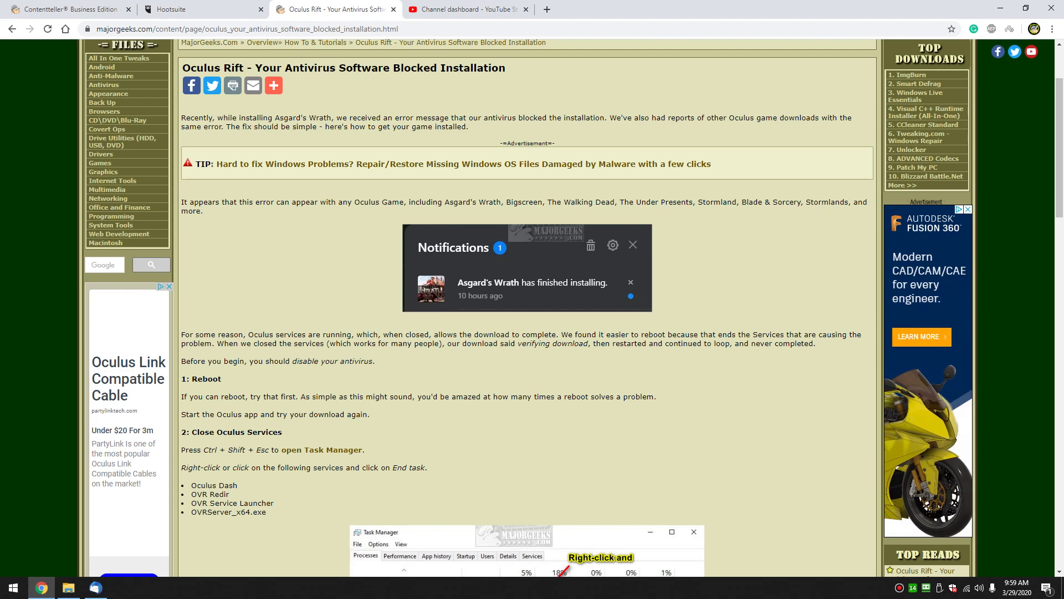
Scroll the article down to the Task Manager illustration
scroll(527, 388, "down", 2)
Launch the Oculus app from the Start menu and switch away from it
left_click(14, 587)
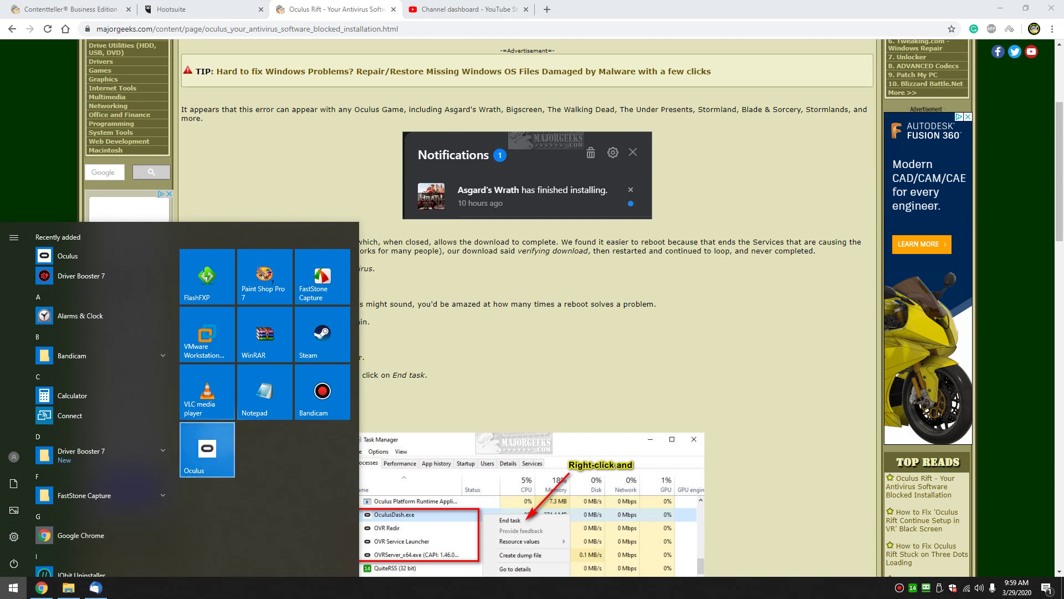
left_click(207, 449)
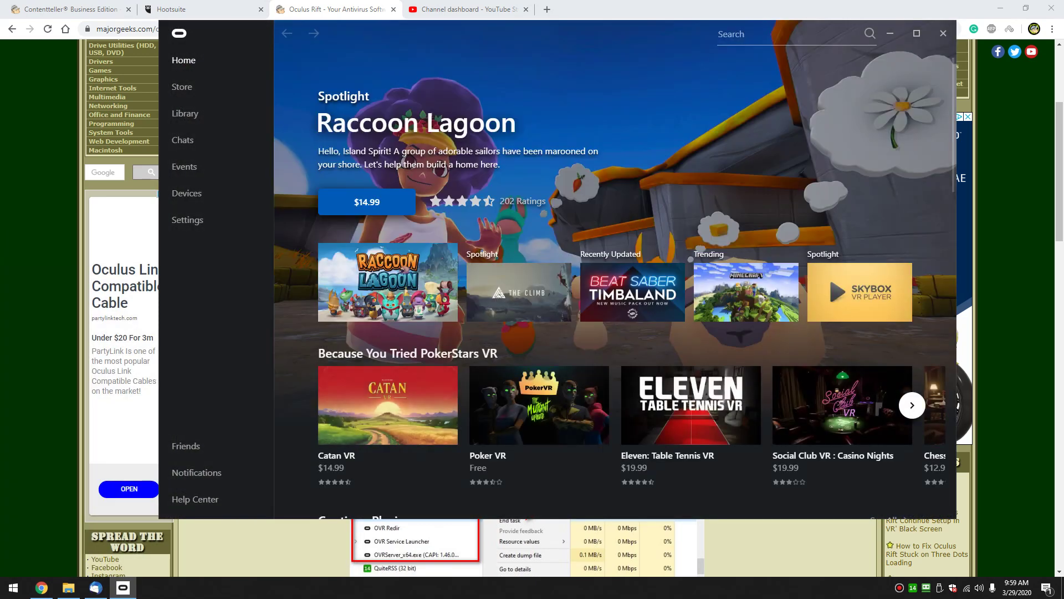
key("alt+Tab")
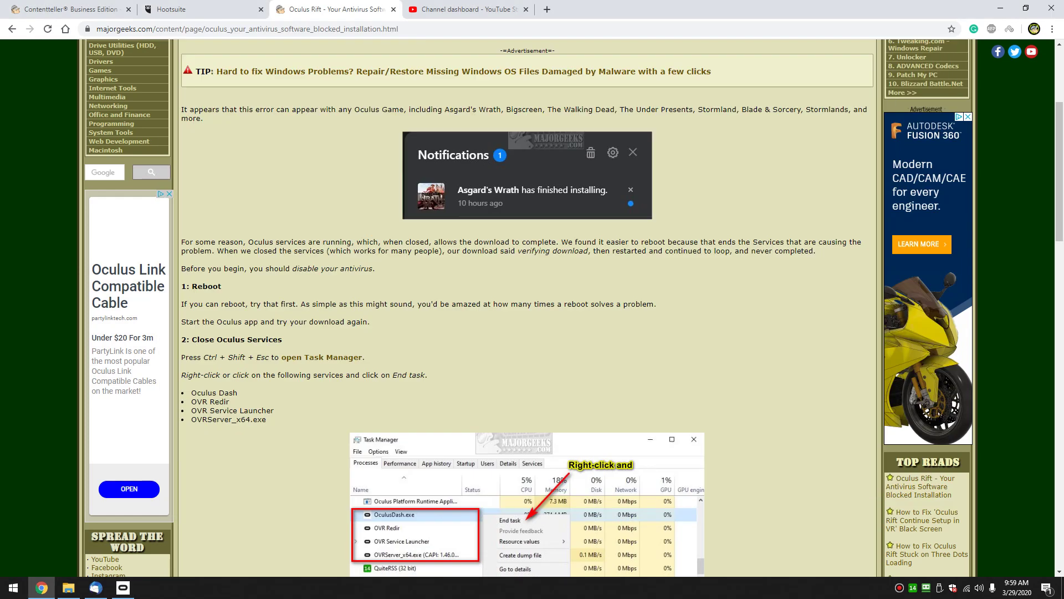
Open Task Manager and scroll the process list to the OculusDash and OVR entries
key("ctrl+shift+Escape")
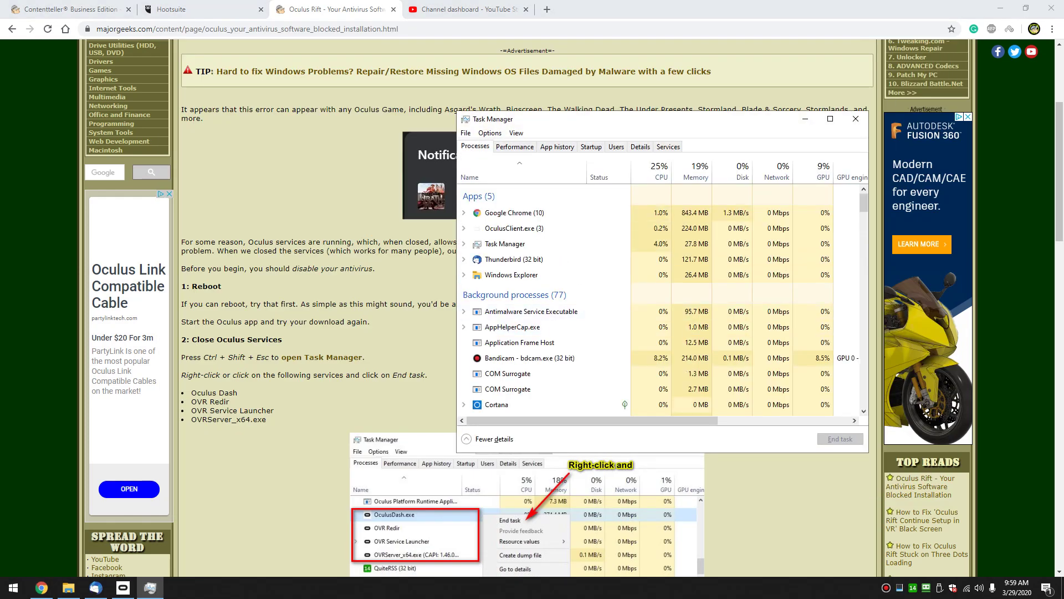
scroll(543, 322, "down", 2)
scroll(543, 320, "down", 4)
scroll(543, 320, "down", 4)
scroll(543, 320, "down", 4)
scroll(543, 320, "down", 1)
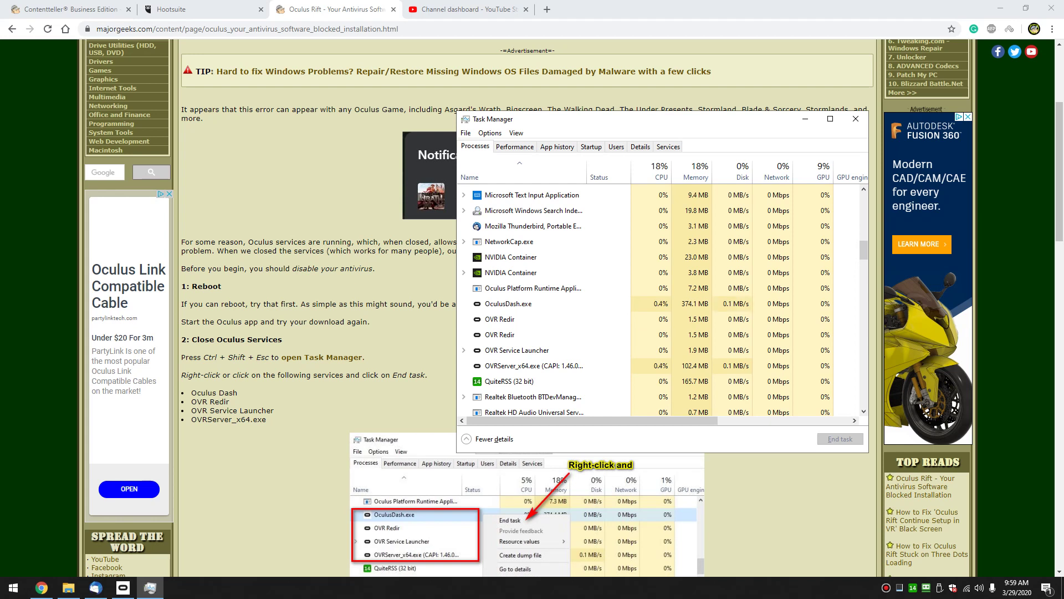
End the OculusDash.exe and OVR Redir processes
left_click(508, 303)
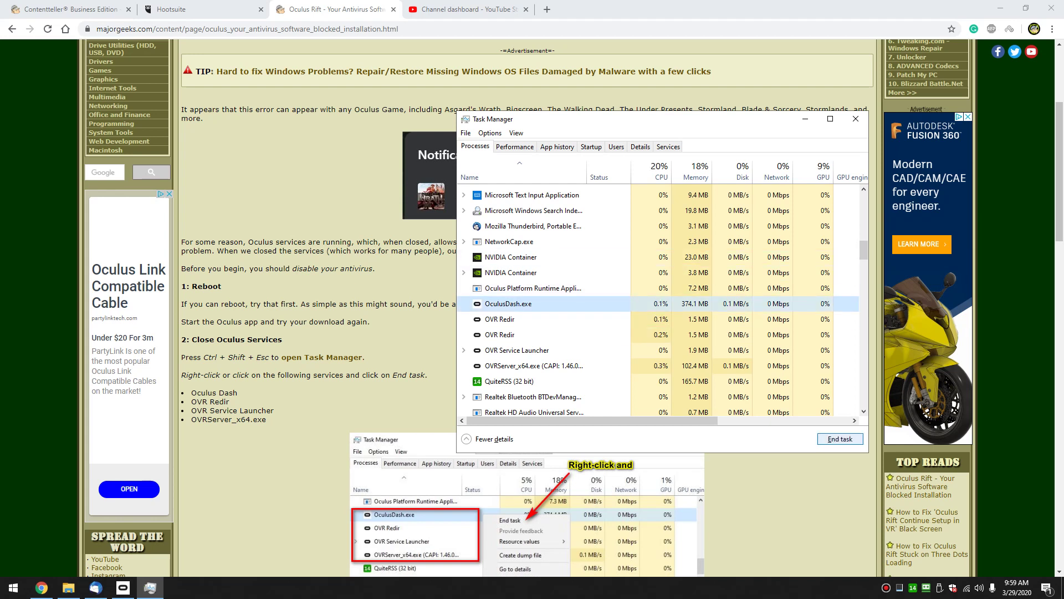
left_click(839, 438)
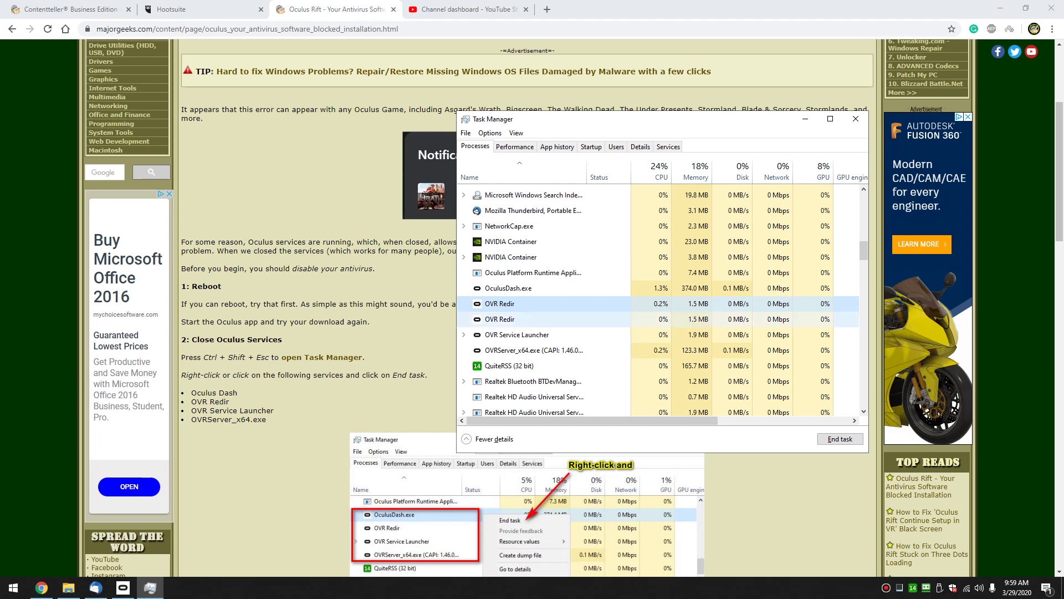
right_click(510, 303)
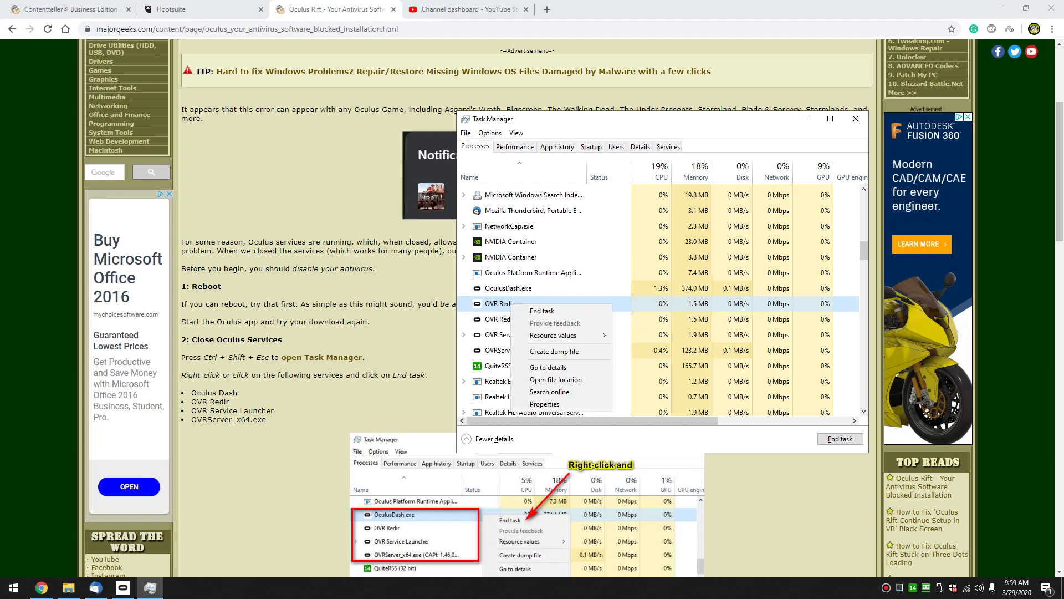
left_click(532, 311)
right_click(516, 305)
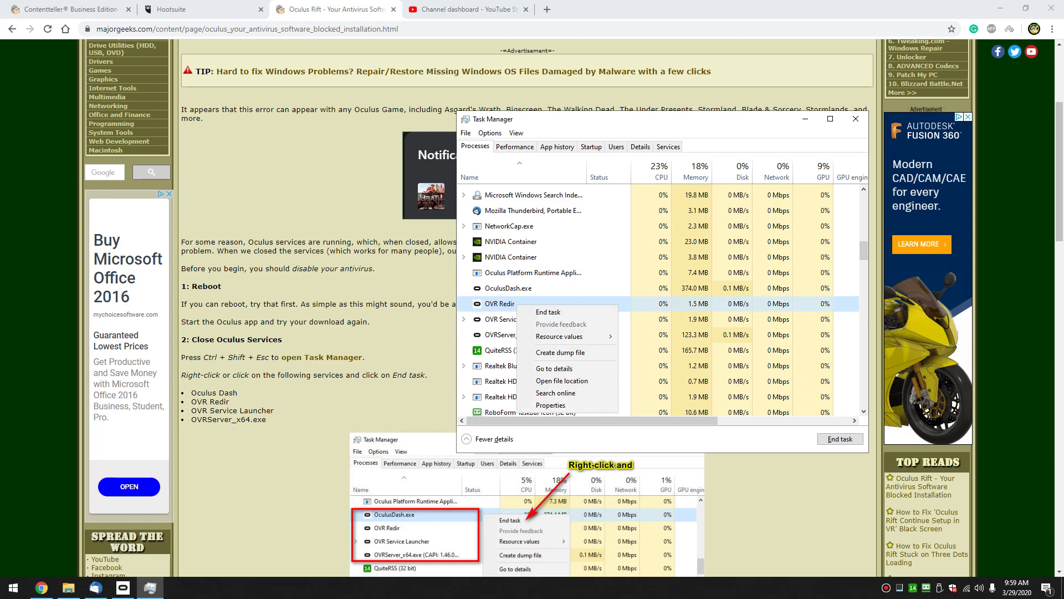
left_click(538, 312)
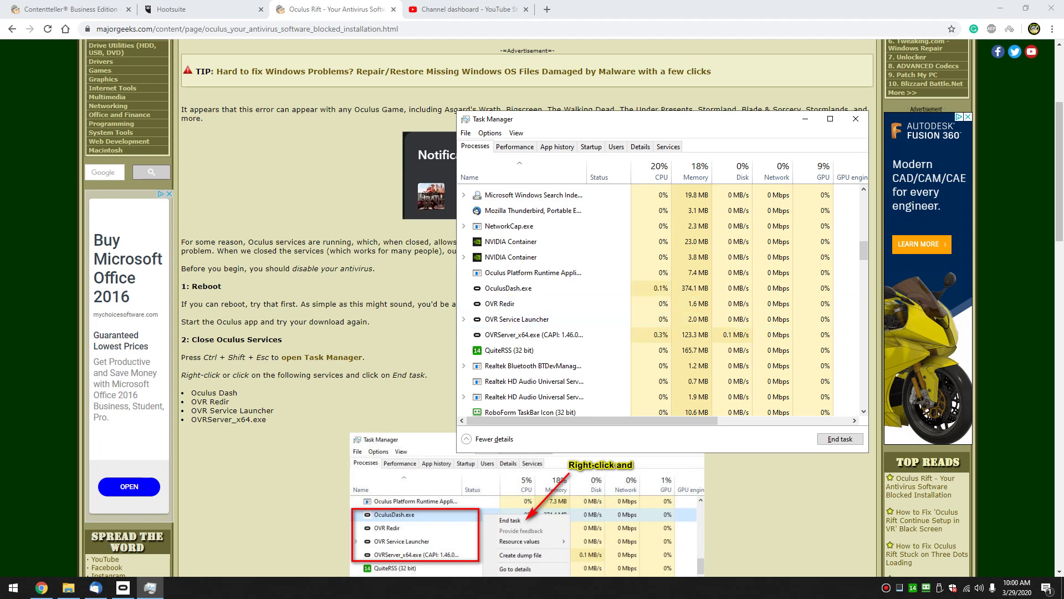
End the OVR Service Launcher and OVRServer_x64.exe processes
right_click(518, 320)
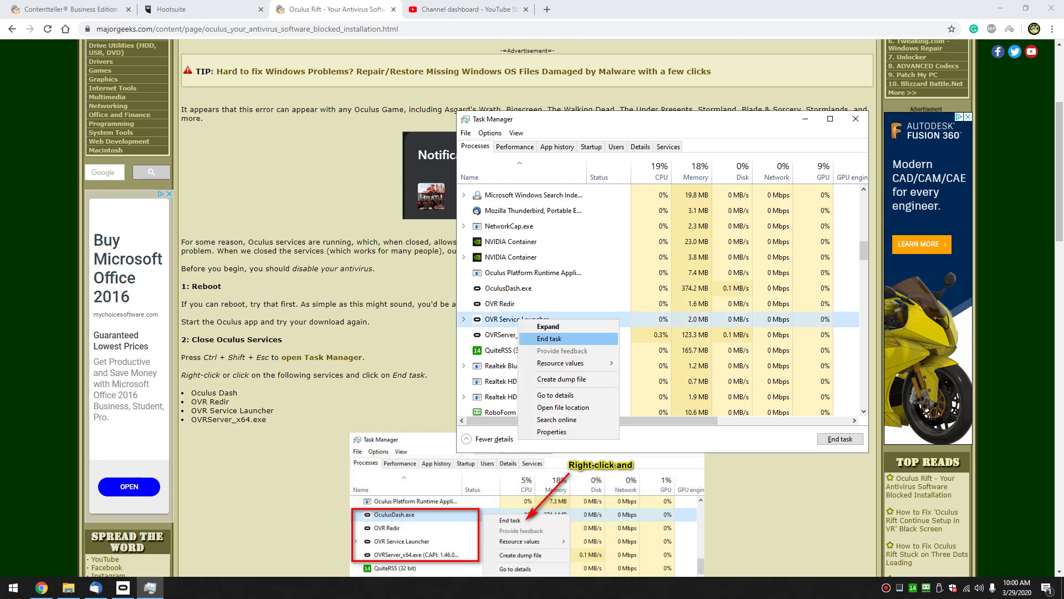
left_click(549, 339)
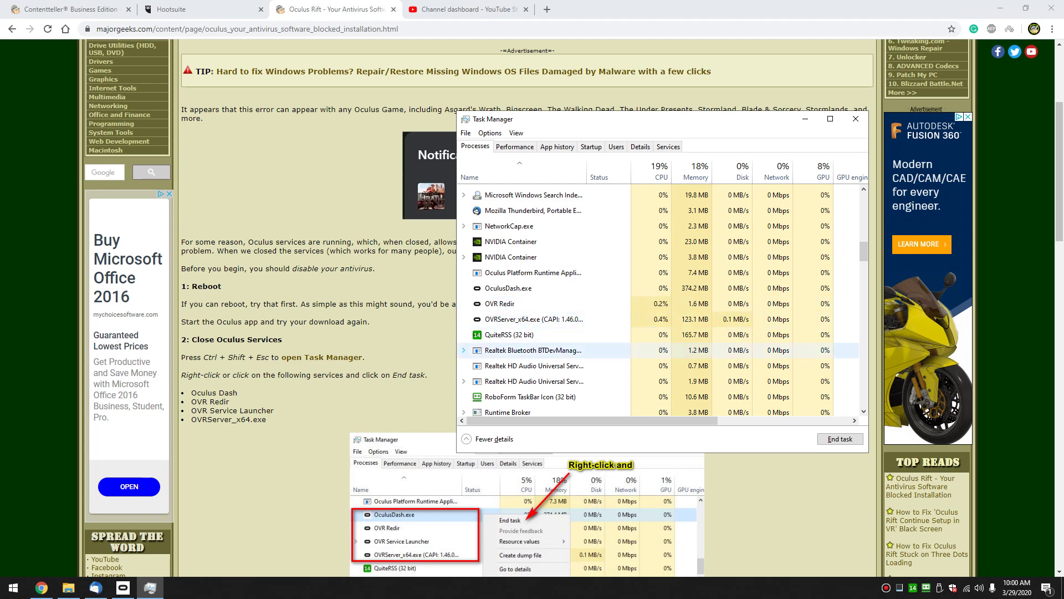
right_click(514, 319)
left_click(546, 322)
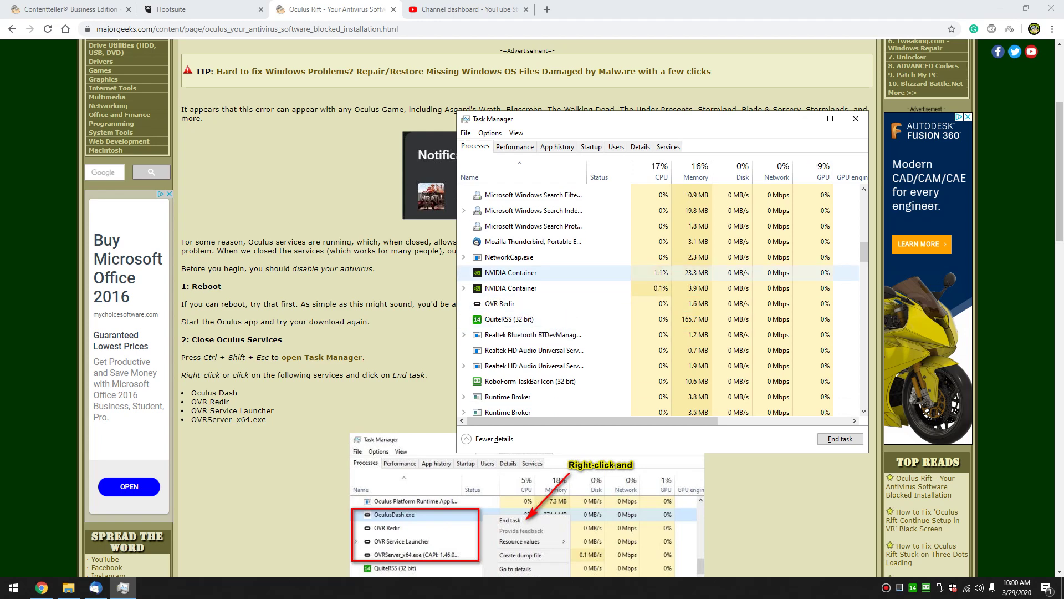
End the last remaining OVR Redir process and switch back to the article
left_click(501, 303)
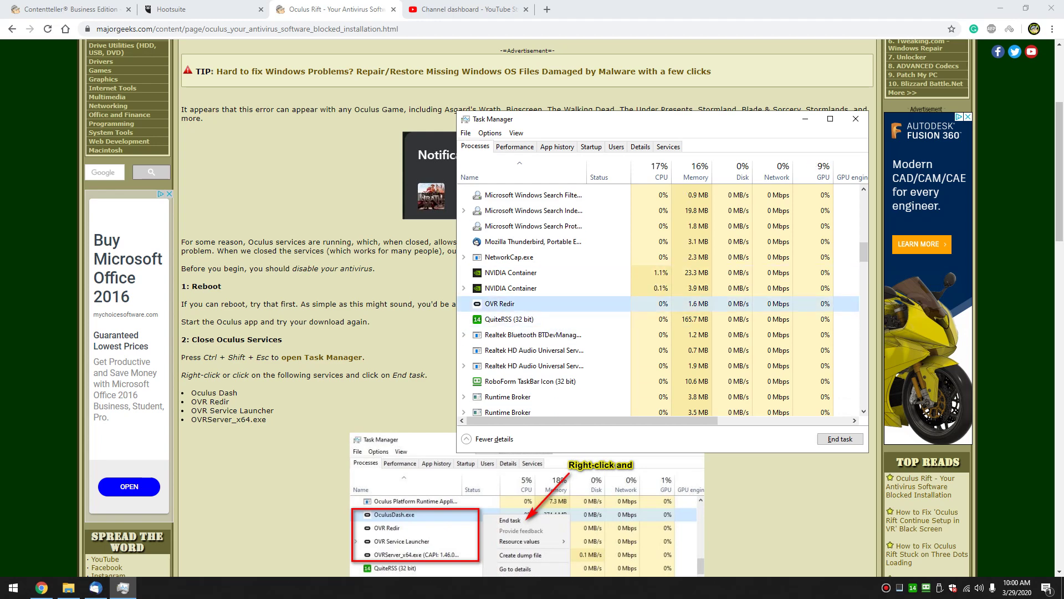
right_click(504, 304)
left_click(536, 312)
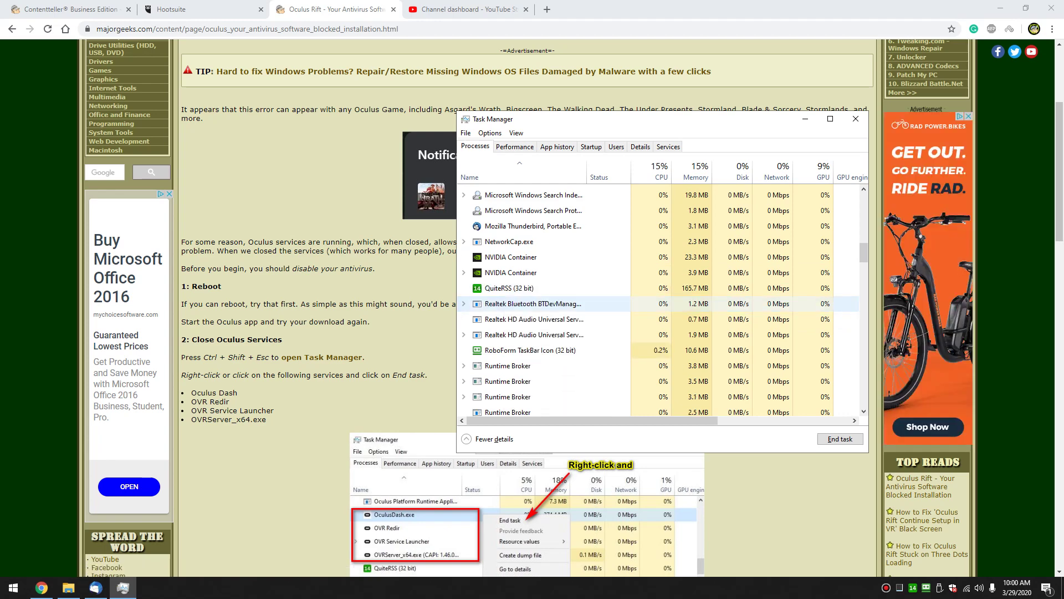
scroll(659, 299, "down", 2)
scroll(660, 299, "up", 1)
scroll(660, 299, "down", 1)
scroll(660, 300, "down", 1)
scroll(660, 299, "up", 1)
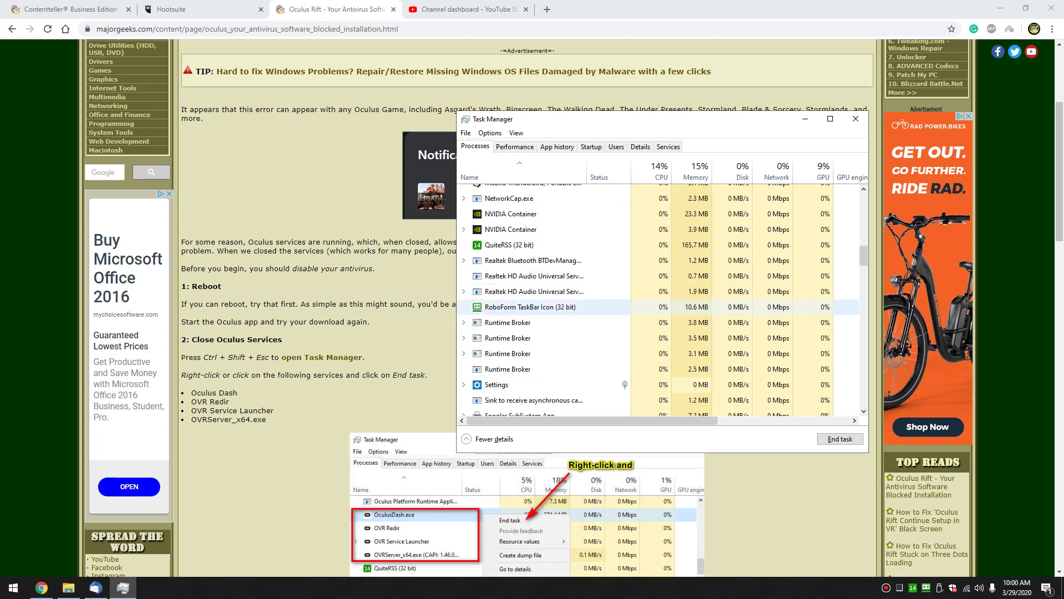
key("alt+Tab")
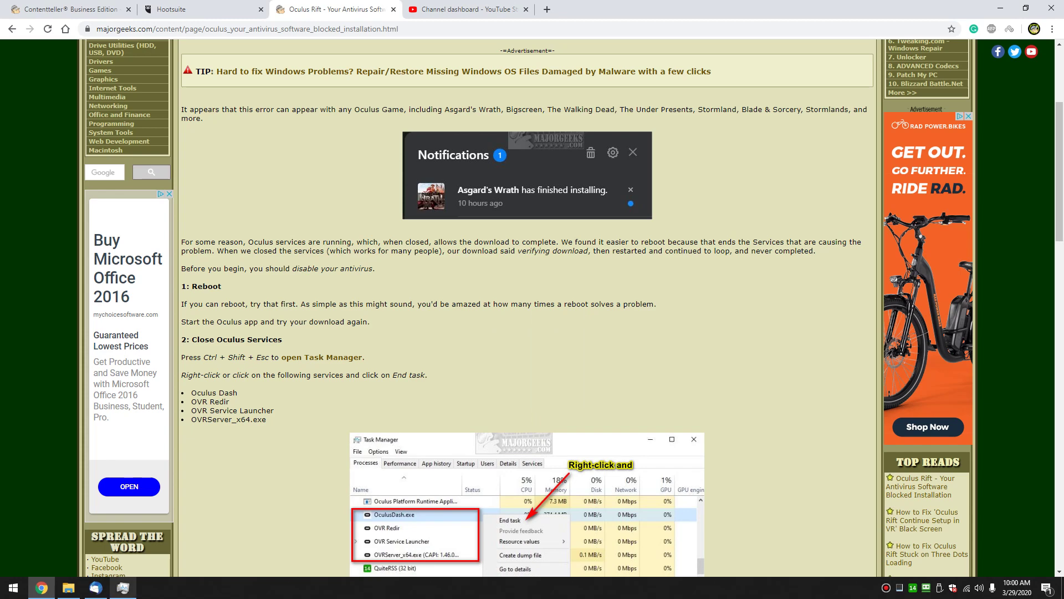
Close Task Manager
left_click(122, 588)
scroll(554, 311, "down", 2)
scroll(549, 310, "up", 5)
left_click(856, 118)
Relaunch Oculus, check the Library's Updates list, then hide the window
left_click(13, 588)
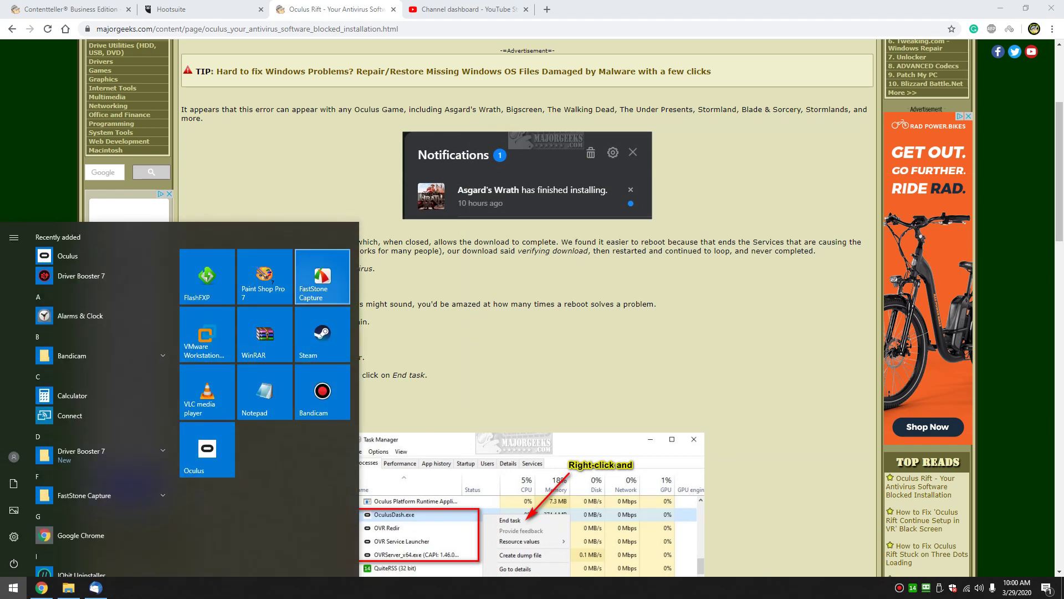
key("Escape")
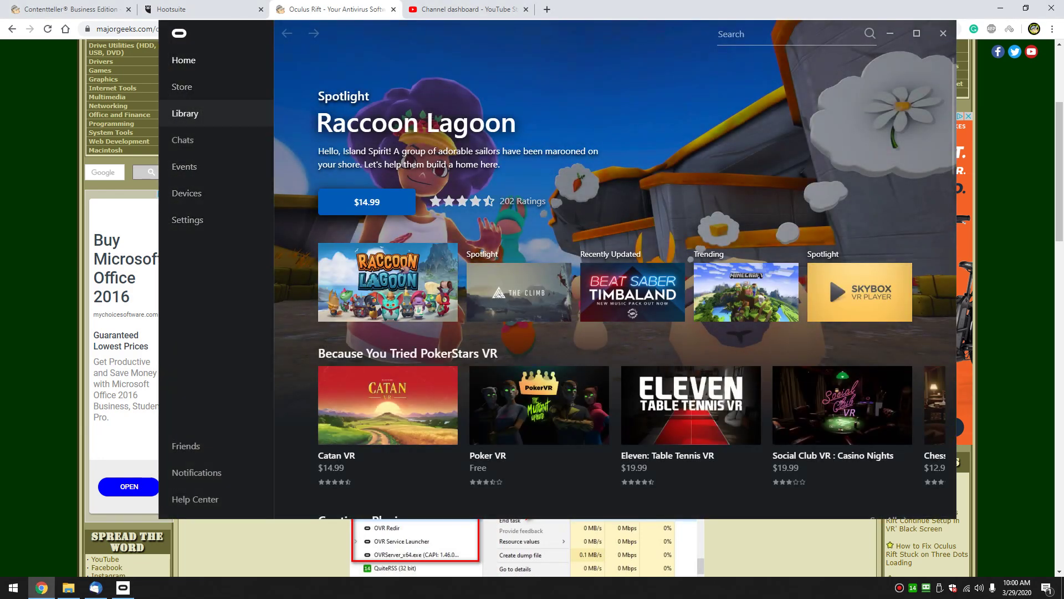
left_click(185, 113)
left_click(387, 87)
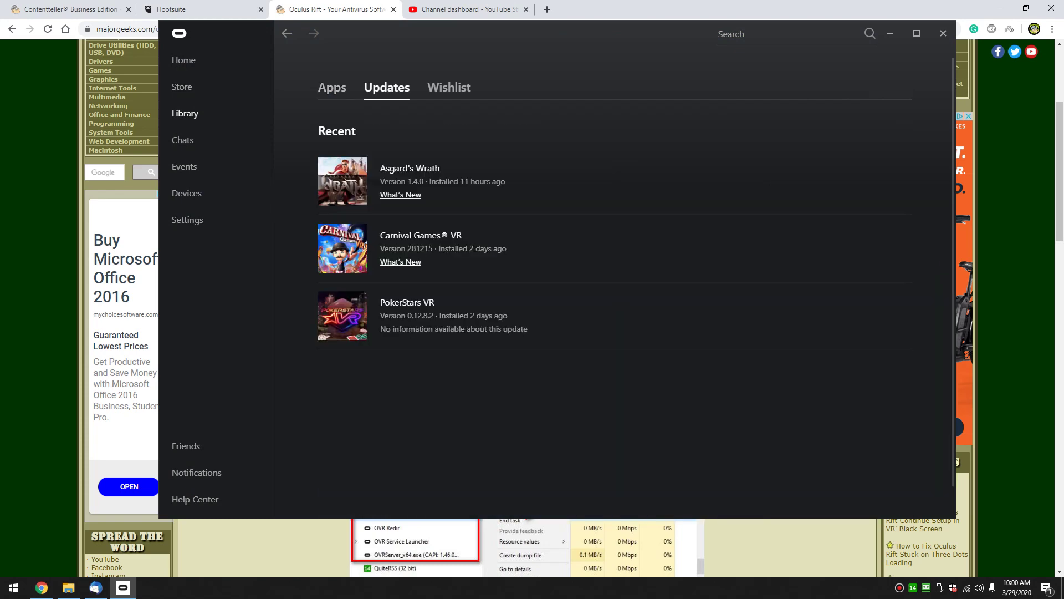
left_click(942, 33)
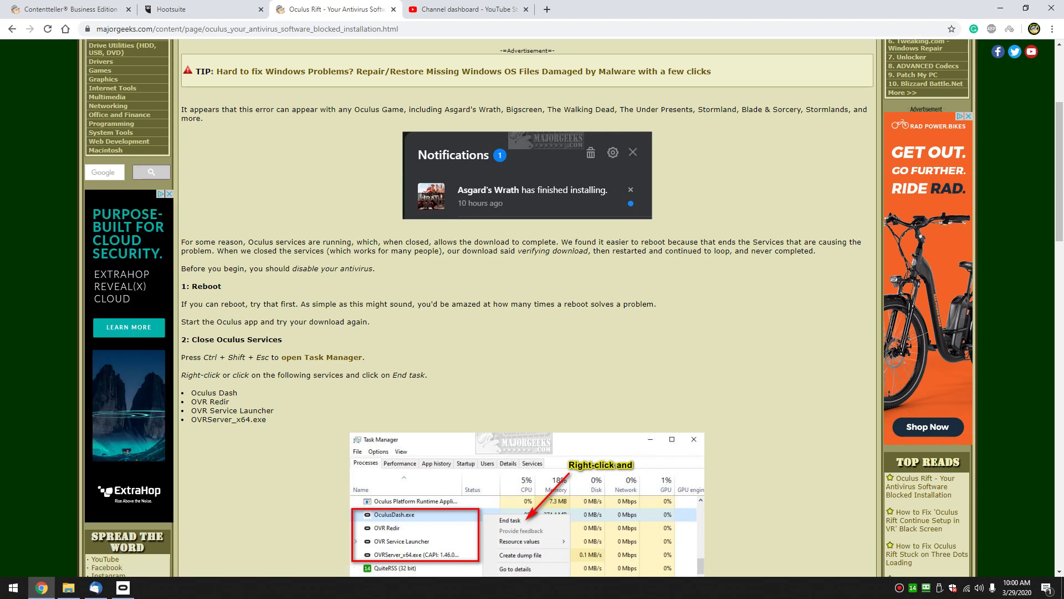
Copy the C:\Program Files\Oculus path from the article
scroll(527, 310, "down", 2)
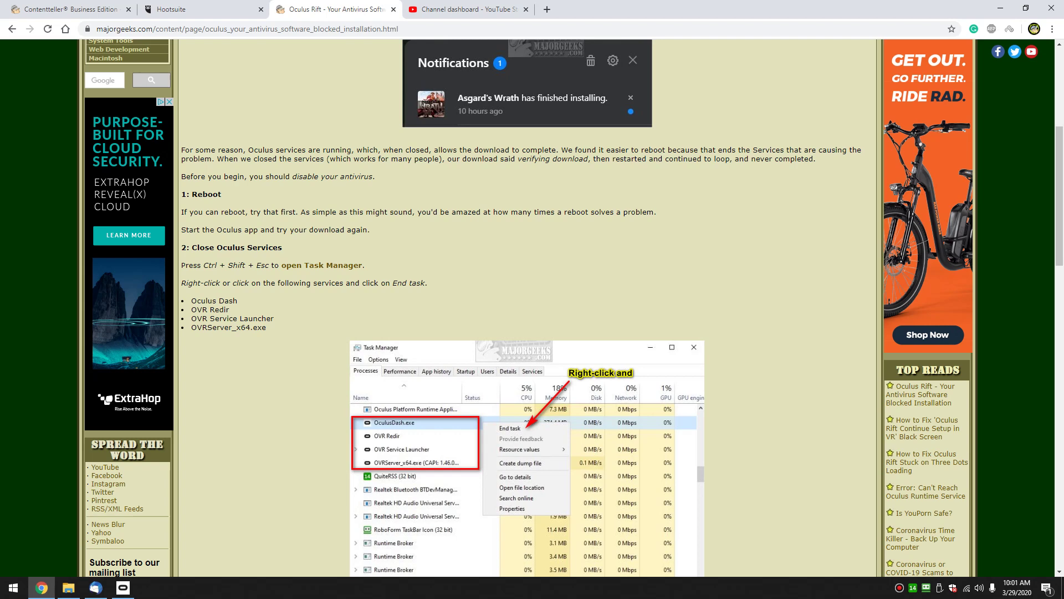
scroll(527, 311, "down", 3)
scroll(526, 311, "down", 2)
scroll(527, 310, "down", 2)
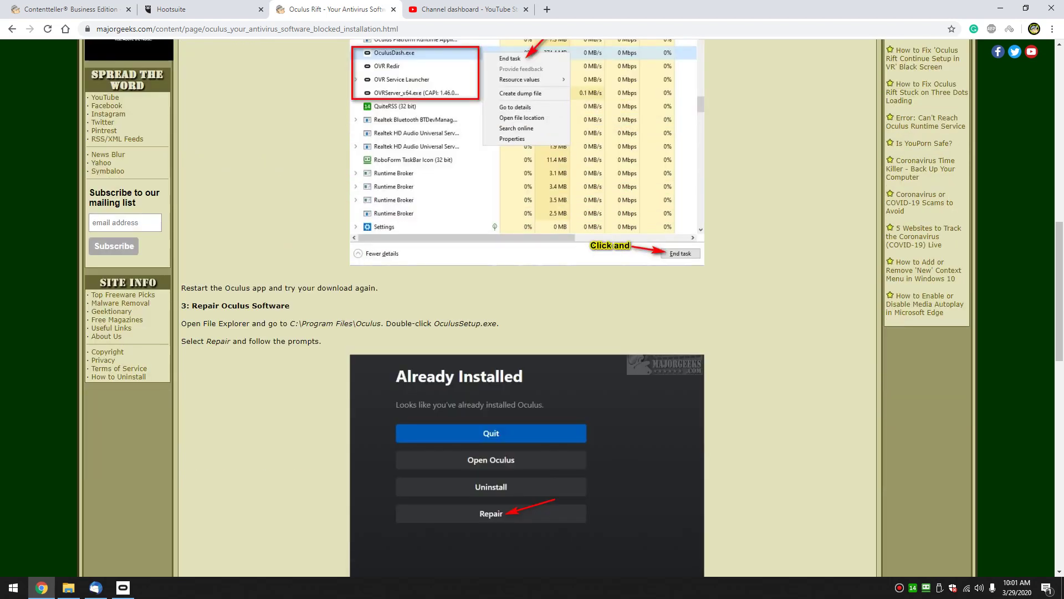
left_click_drag(287, 323, 382, 323)
key("ctrl+c")
right_click(377, 325)
left_click(398, 334)
Open C:\Program Files\Oculus in File Explorer and select OculusSetup.exe
left_click(68, 587)
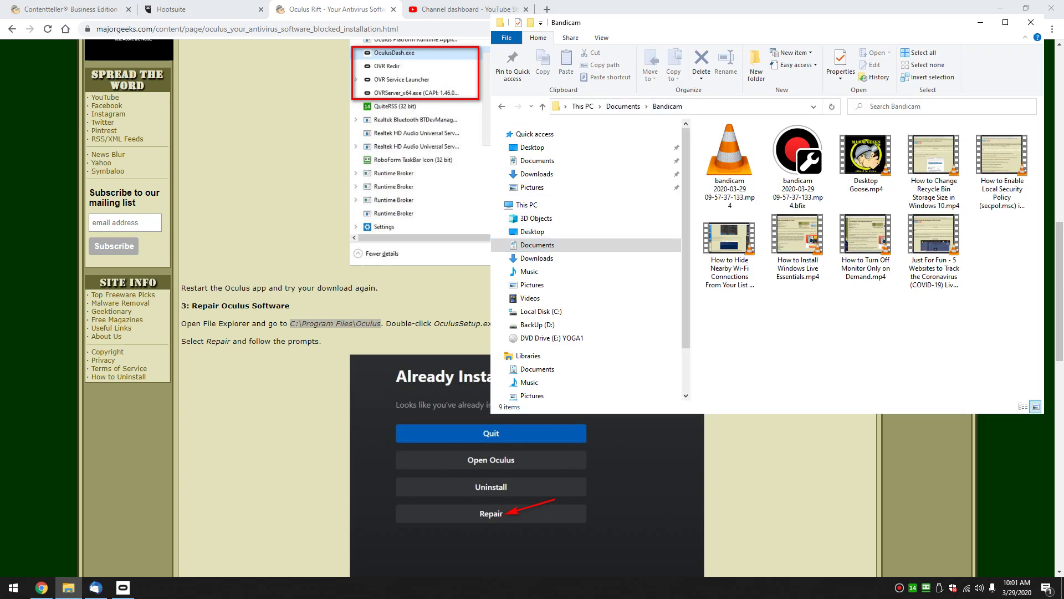
key("alt+d")
key("ctrl+v")
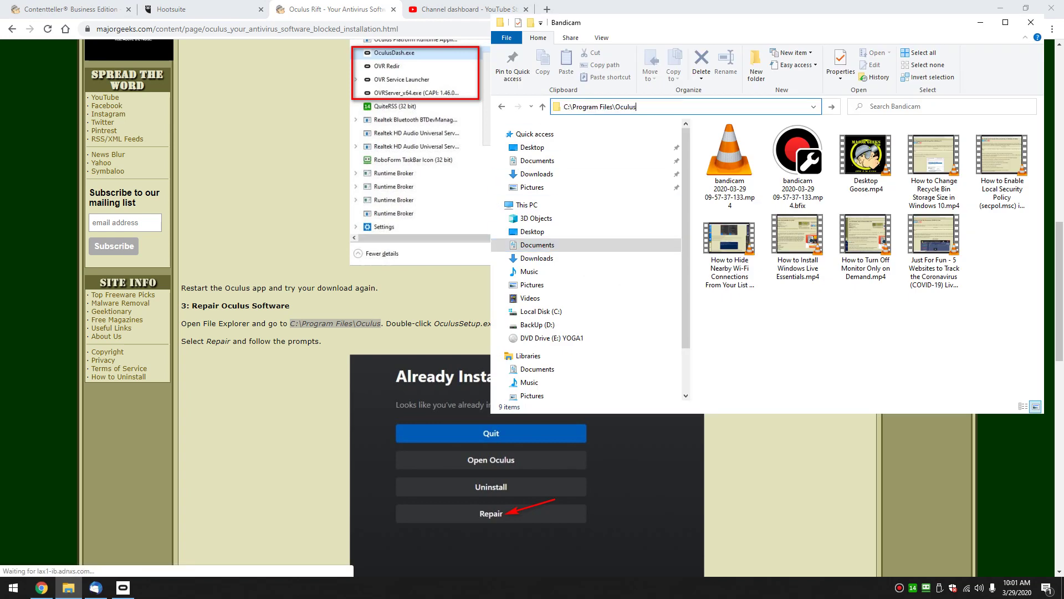
key("Return")
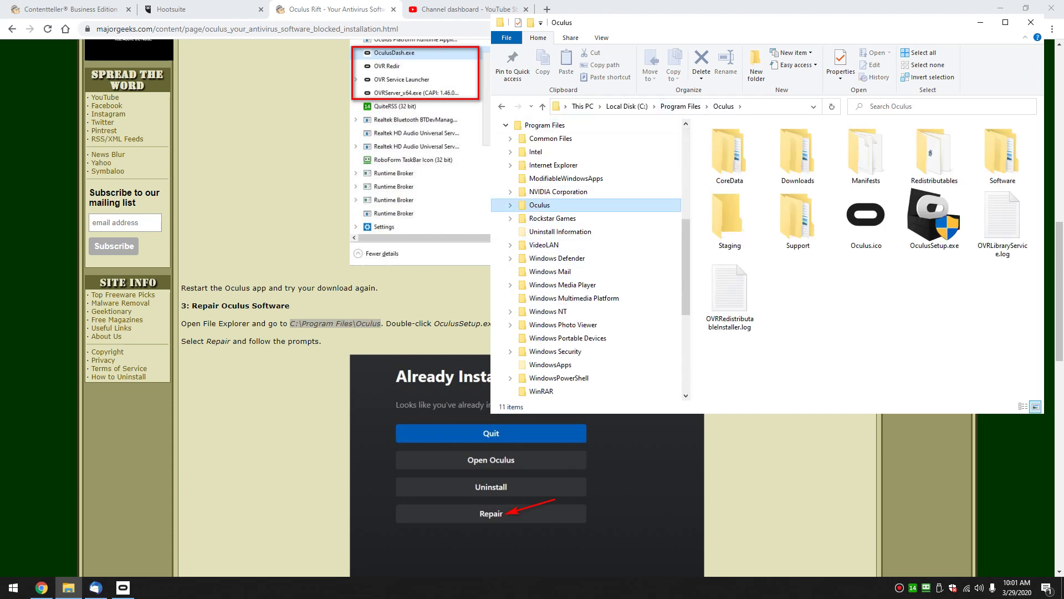
left_click(934, 218)
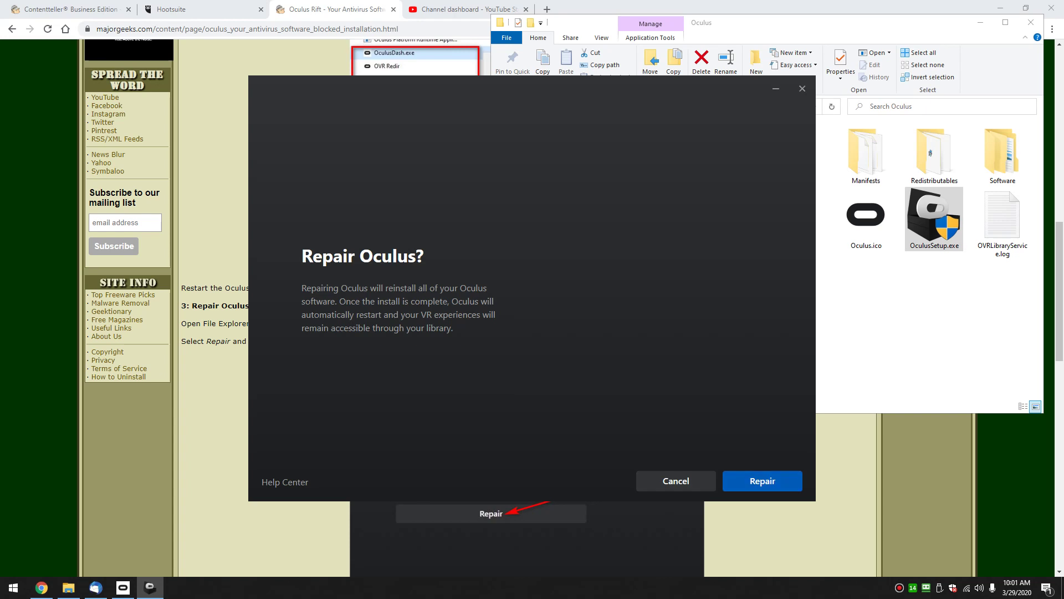
Exit Oculus Setup from the Repair Oculus prompt without repairing
left_click(802, 88)
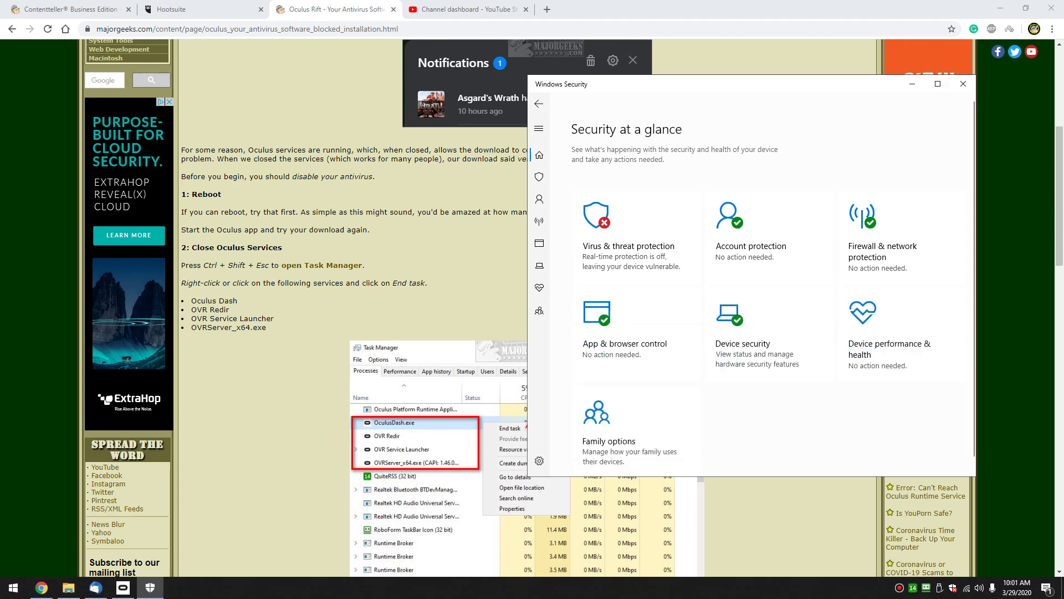
Turn virus & threat protection back on so it shows no action needed, then close Windows Security
left_click(632, 244)
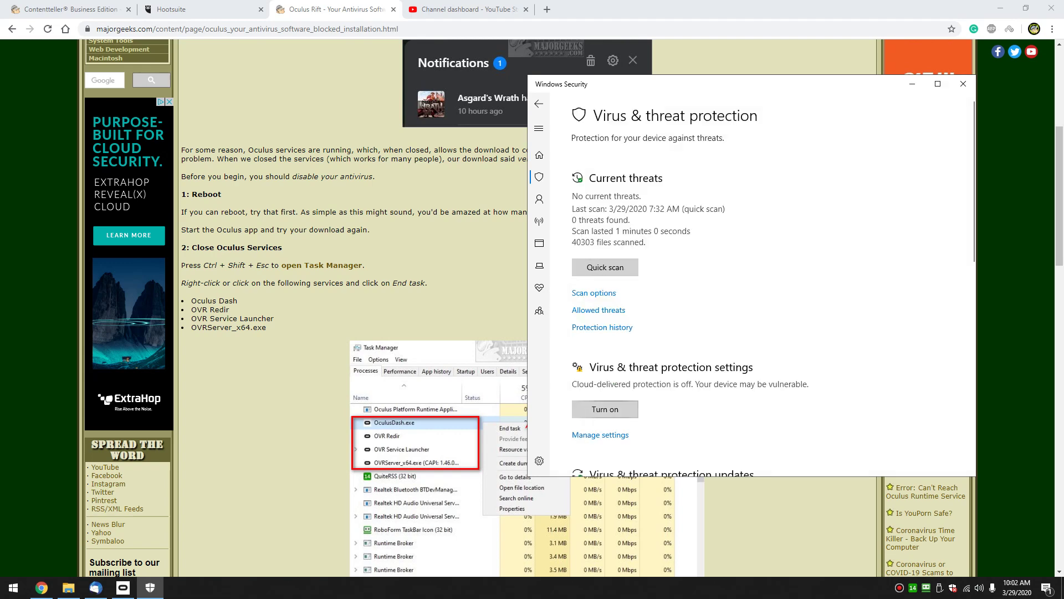
left_click(605, 410)
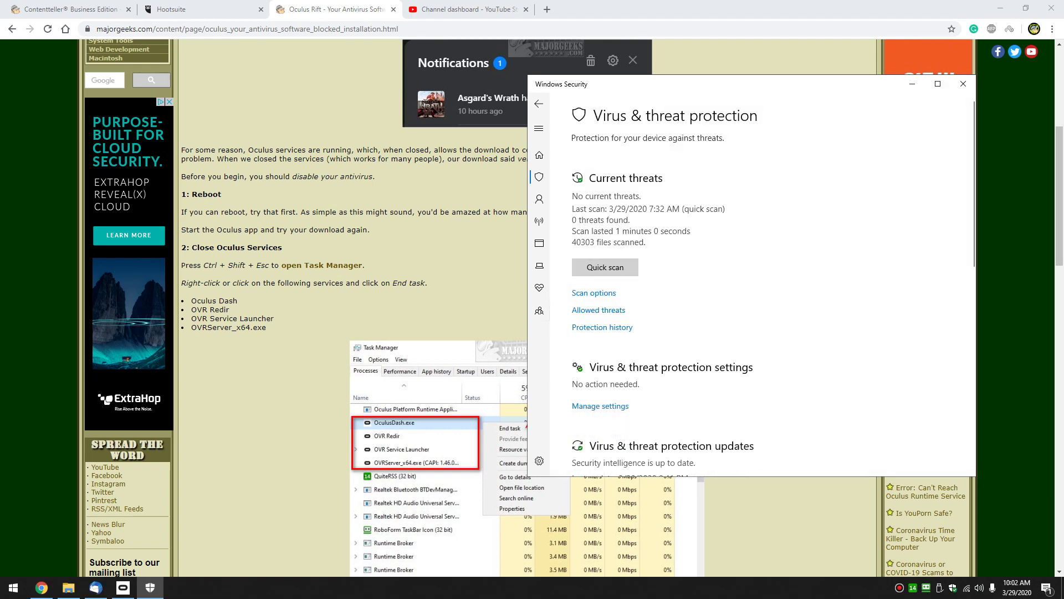
scroll(748, 277, "down", 2)
scroll(749, 277, "down", 3)
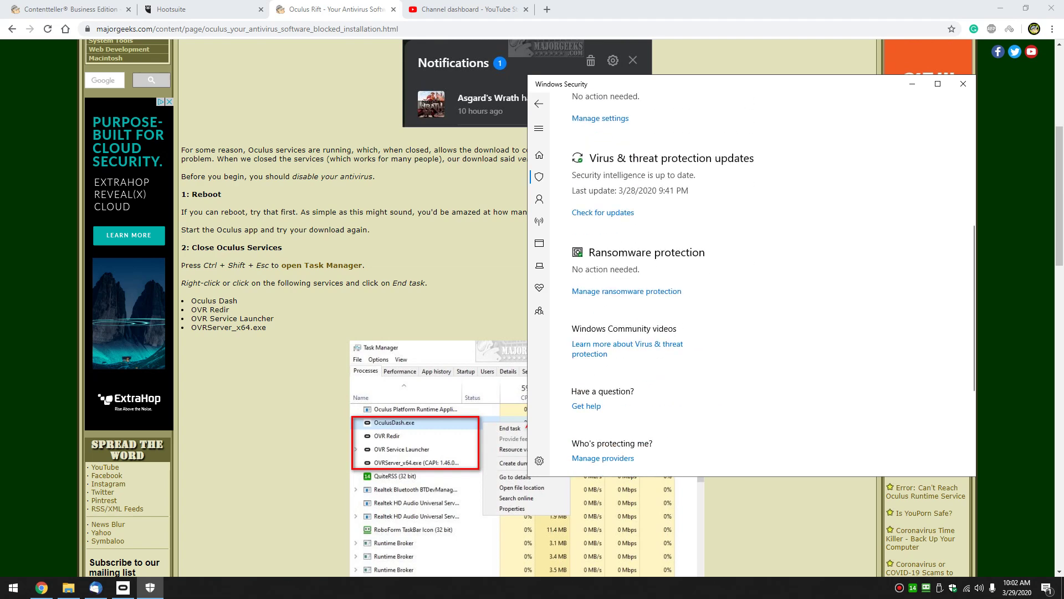
left_click(963, 84)
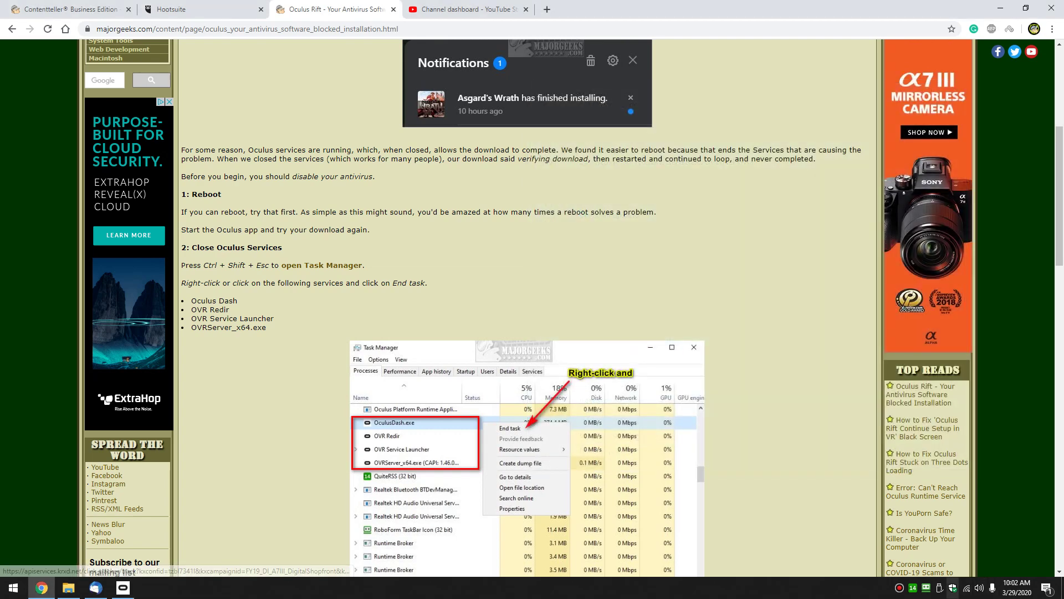
left_click(1047, 587)
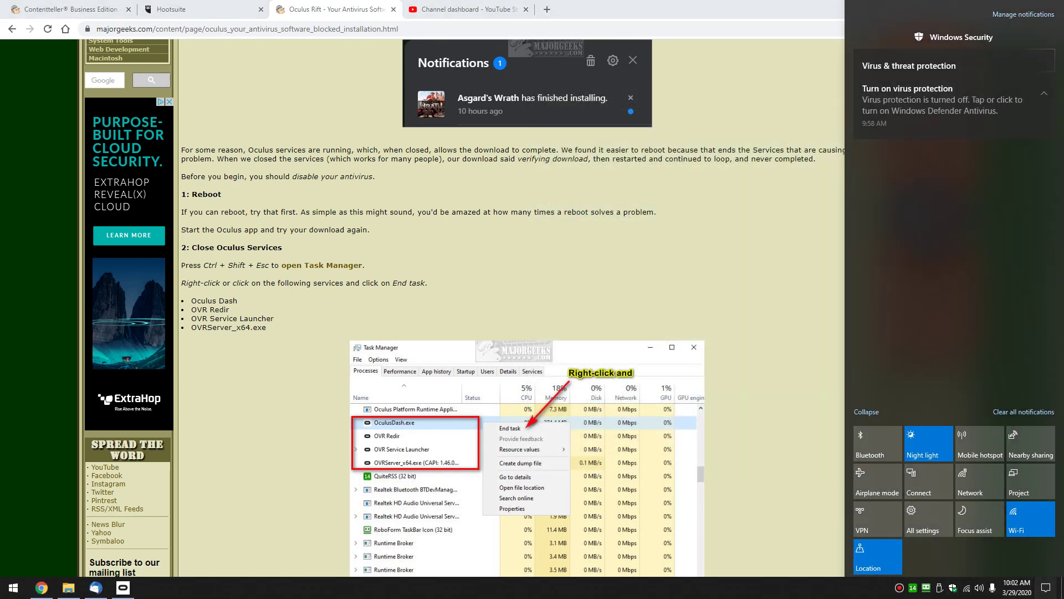
key("Escape")
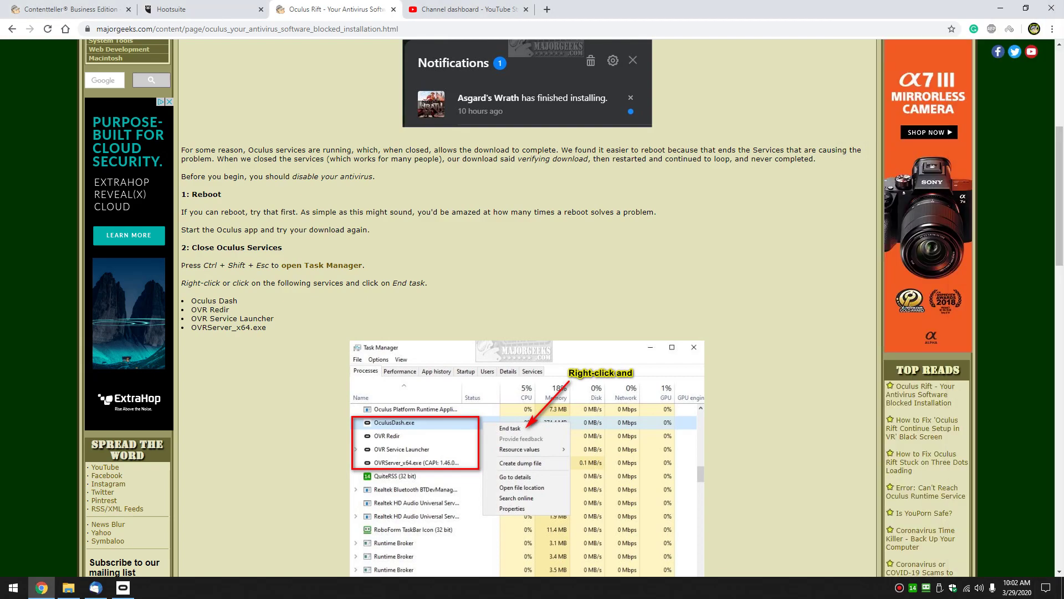
scroll(527, 311, "down", 5)
scroll(527, 311, "down", 5)
scroll(526, 310, "up", 15)
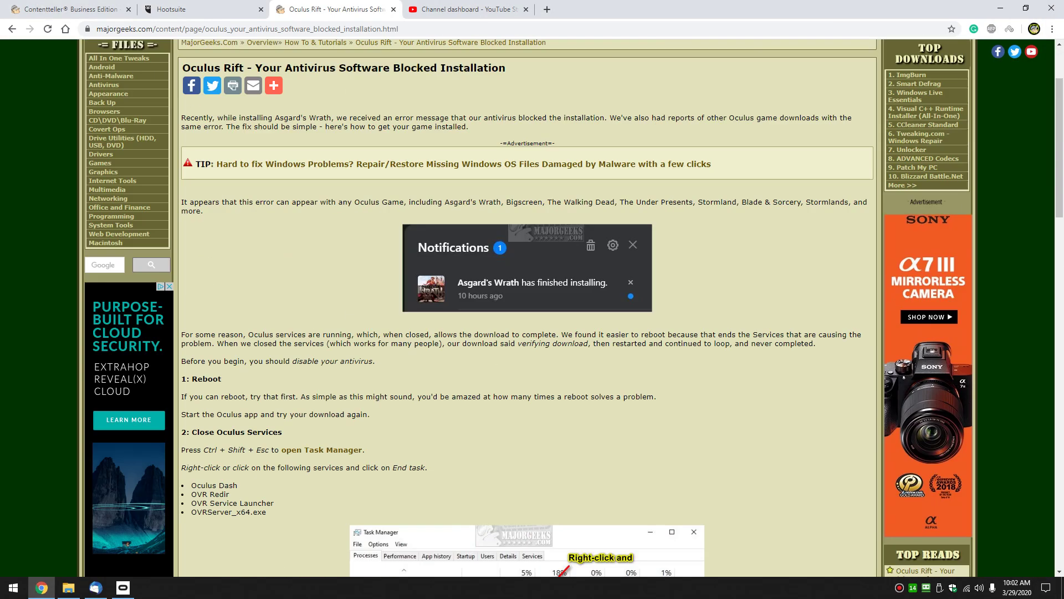
scroll(527, 311, "up", 3)
scroll(527, 311, "down", 2)
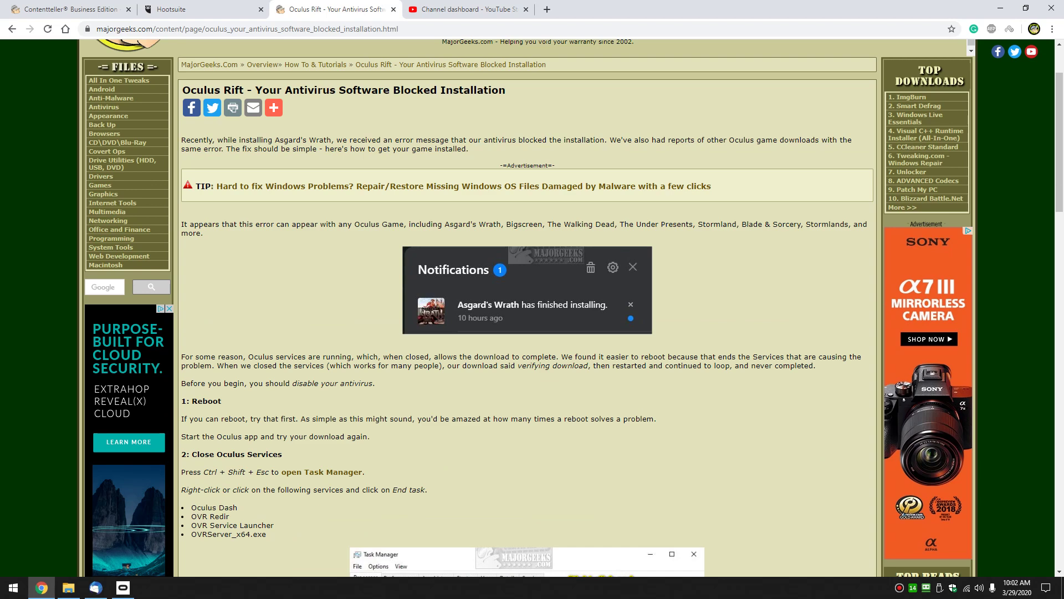
scroll(526, 310, "down", 2)
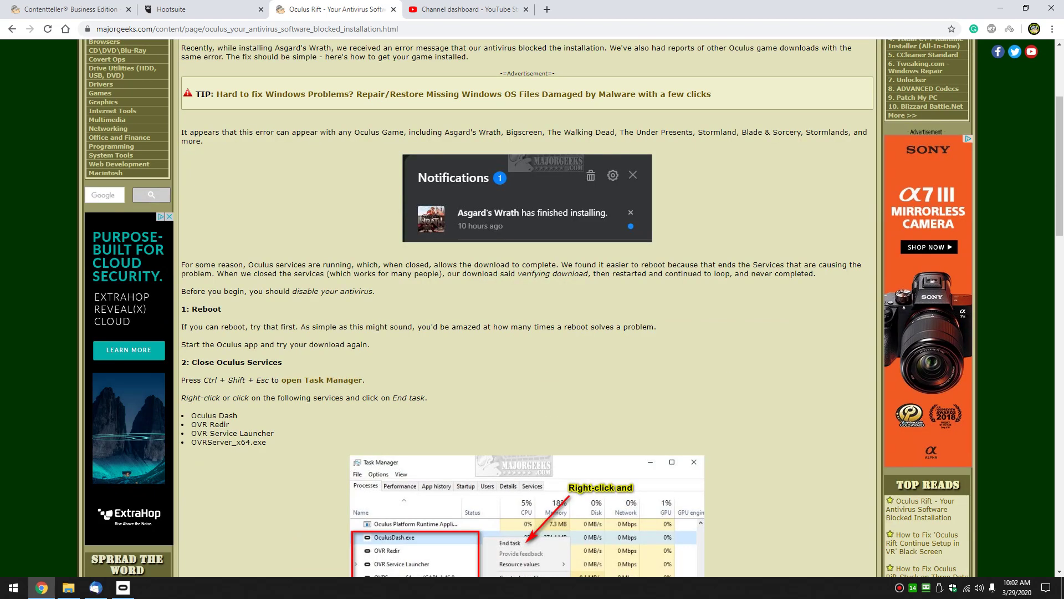
left_click_drag(191, 424, 274, 433)
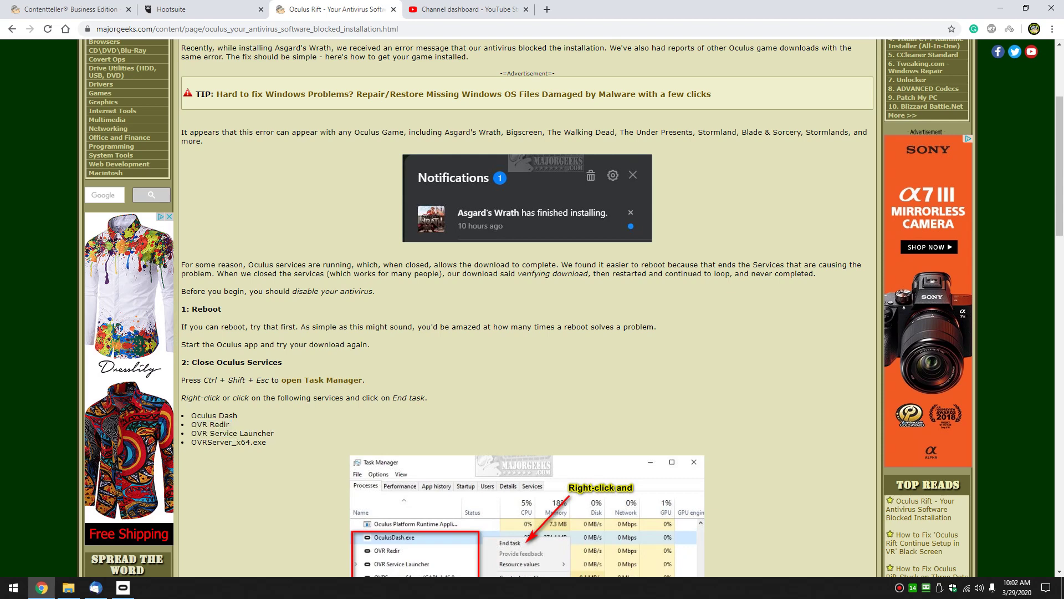
scroll(527, 308, "up", 2)
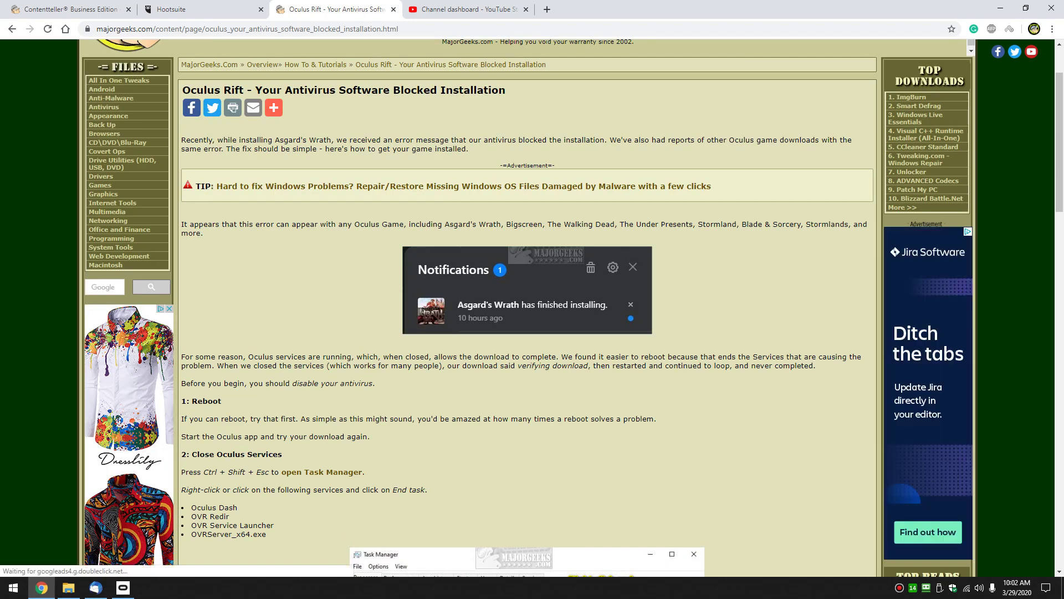